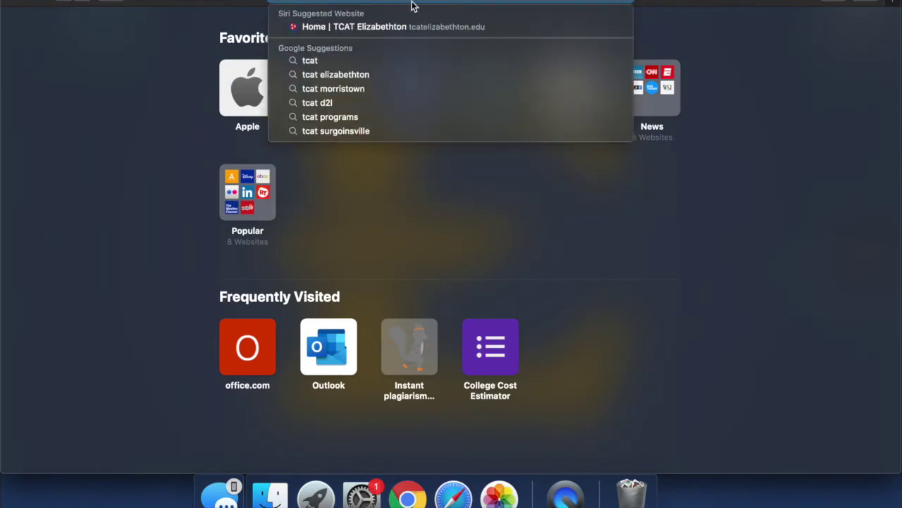
Open the suggested 'Home | TCAT Elizabethton' website in Safari.
click(414, 26)
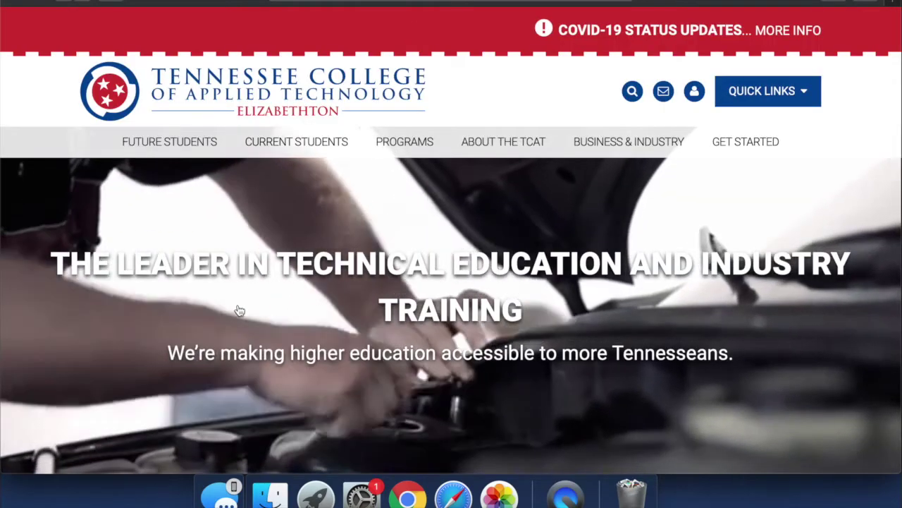
Go to the Admissions page under Future Students.
scroll(238, 310, down, 3)
scroll(236, 273, up, 2)
mouse_move(143, 107)
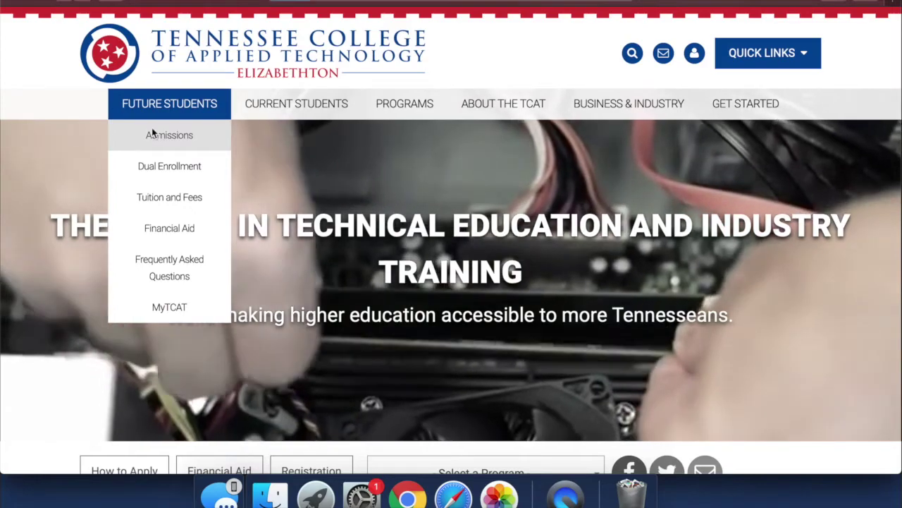
click(148, 134)
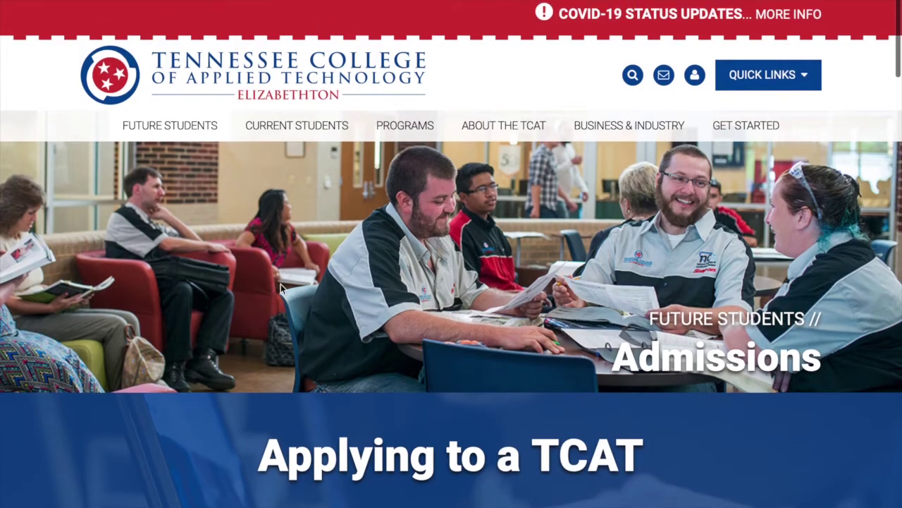
Start the TCAT application for enrollment with Apply Now.
mouse_move(297, 125)
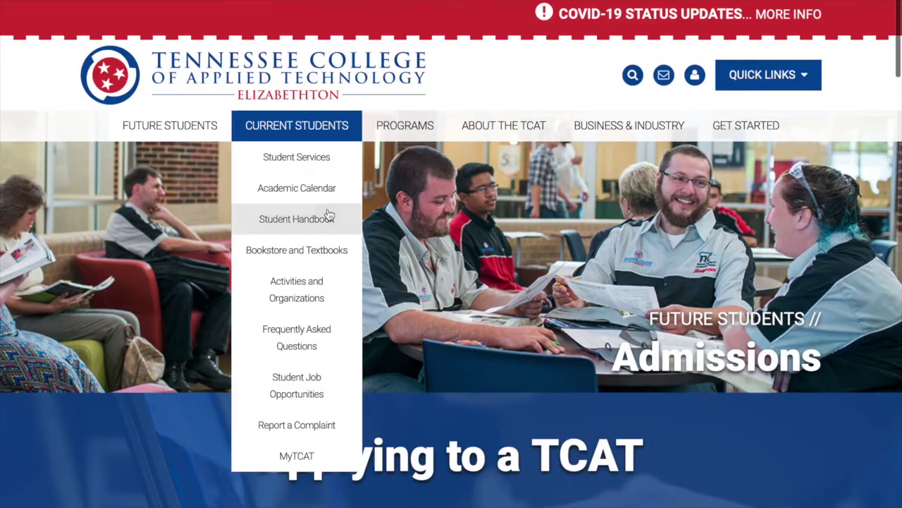
scroll(328, 215, down, 1)
scroll(331, 214, down, 3)
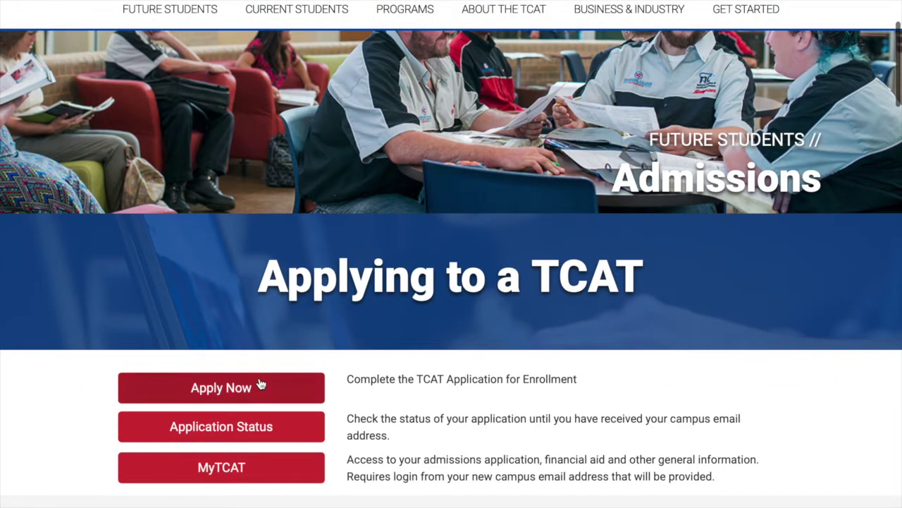
click(260, 386)
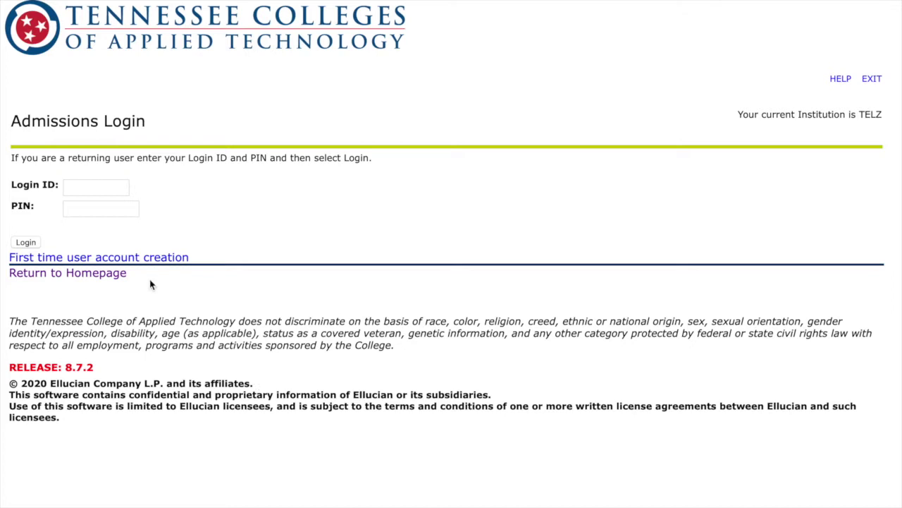
Create a first-time applicant account with a new Login ID and PIN, then log in.
click(125, 258)
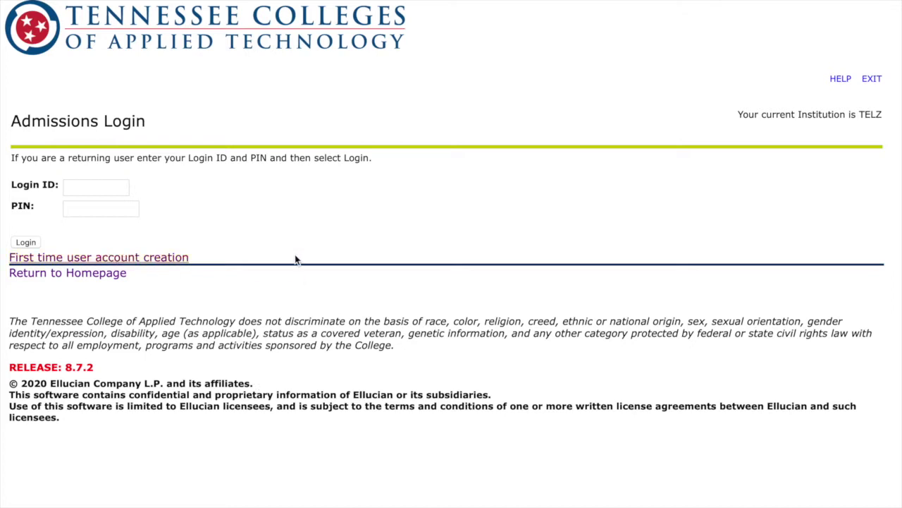
click(126, 254)
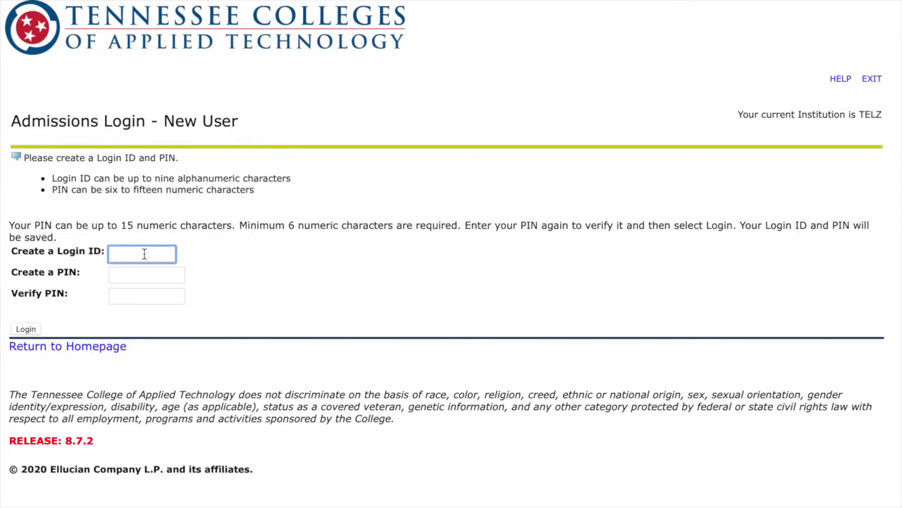
text(drewtheco)
click(153, 279)
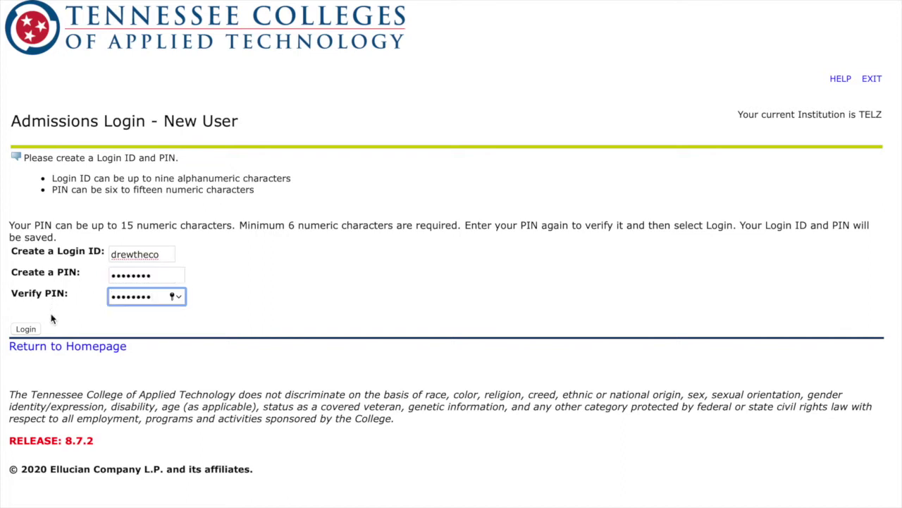
click(32, 329)
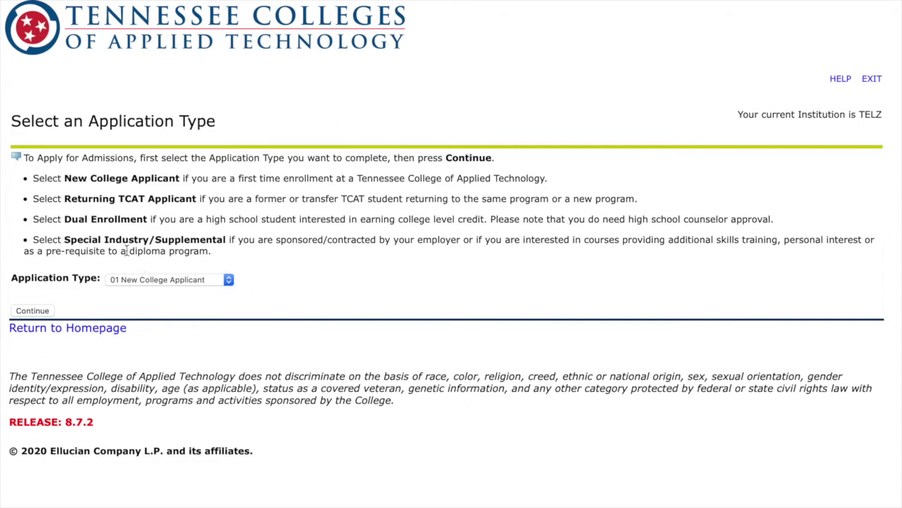
Choose 01 New College Applicant, Fall 2021 term, enter the applicant's full name, and fill out the application.
click(32, 310)
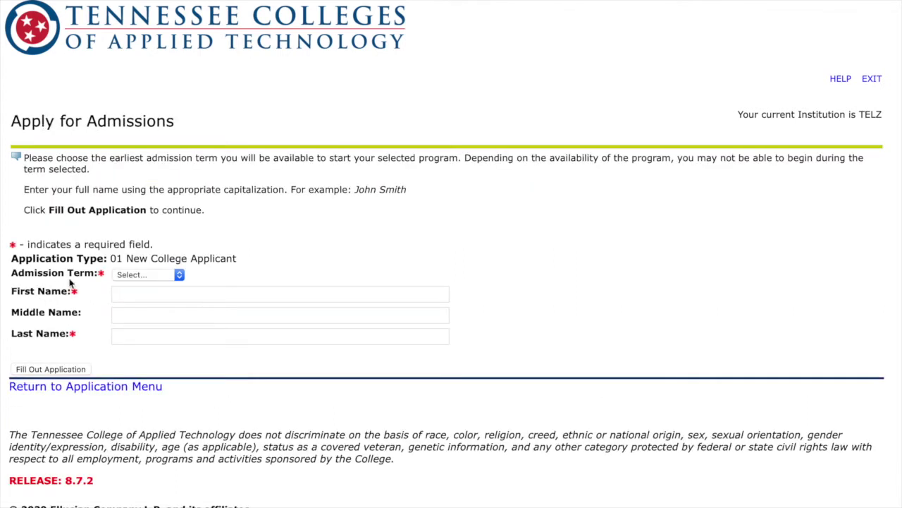
click(144, 276)
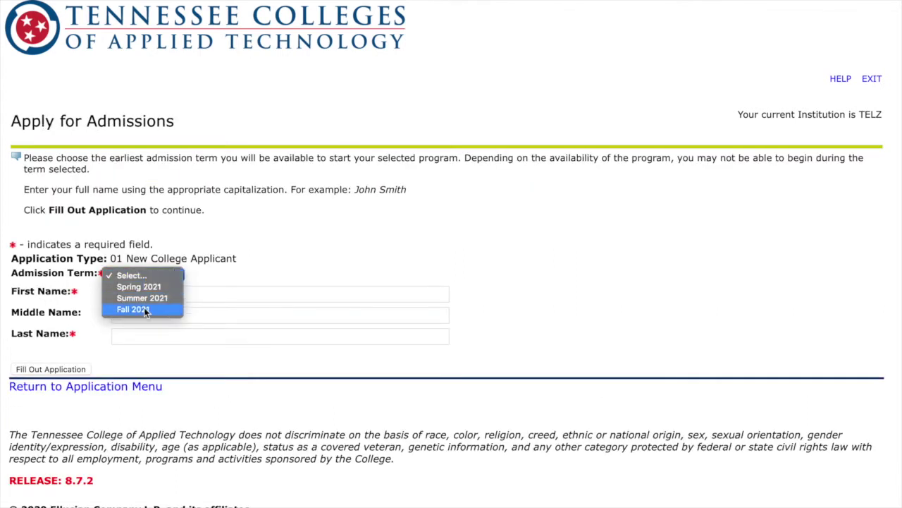
click(144, 309)
click(158, 294)
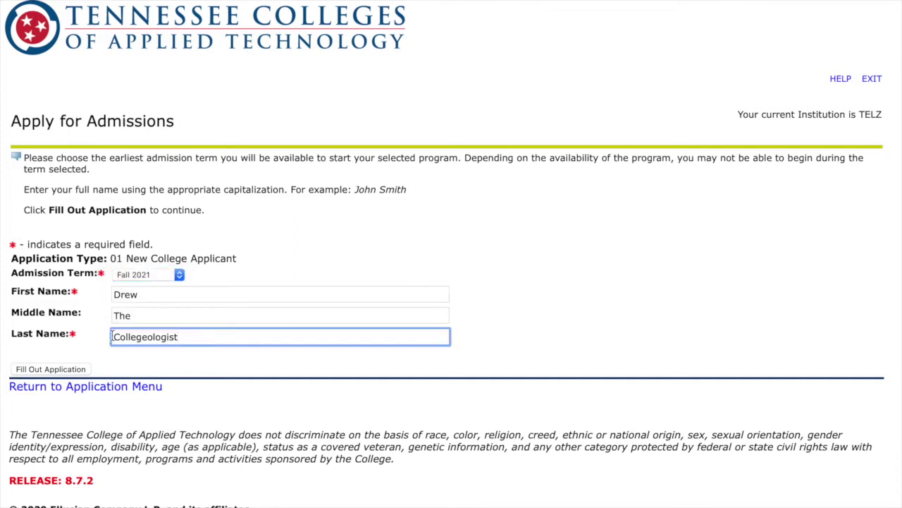
click(167, 369)
click(64, 369)
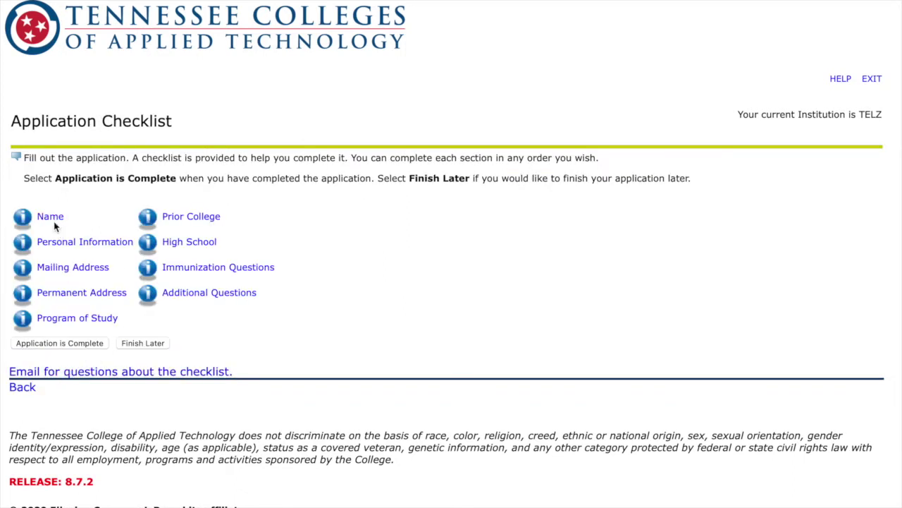
Keep the name, then enter the SSN, March 29 2003 birth date and e-mail address.
click(55, 219)
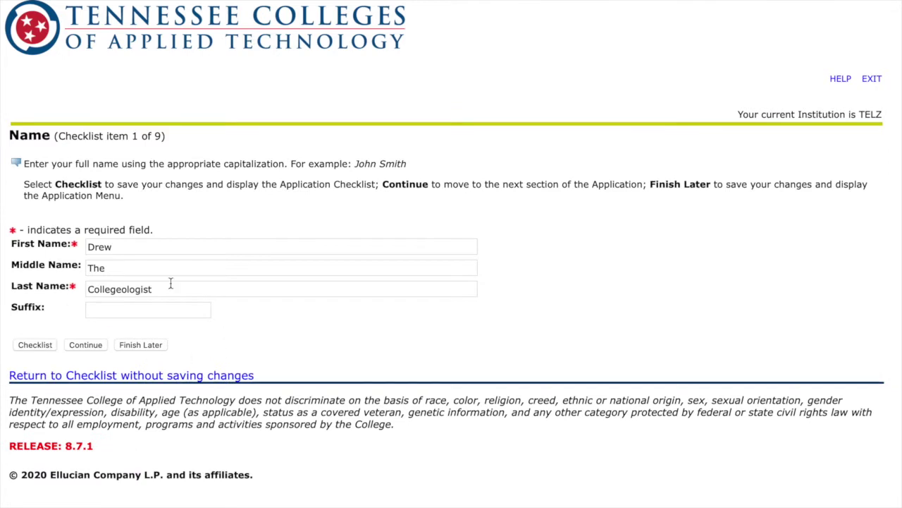
click(82, 347)
scroll(113, 364, down, 1)
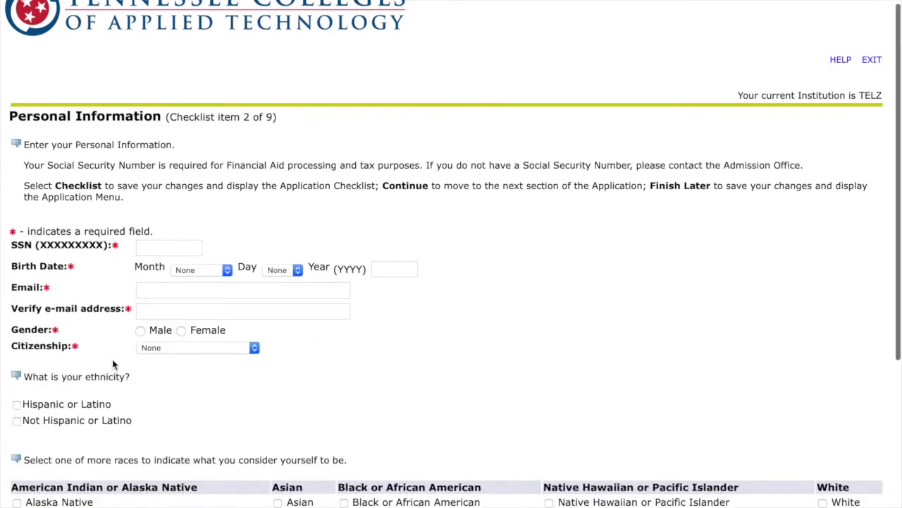
click(165, 244)
text(111111111)
click(209, 266)
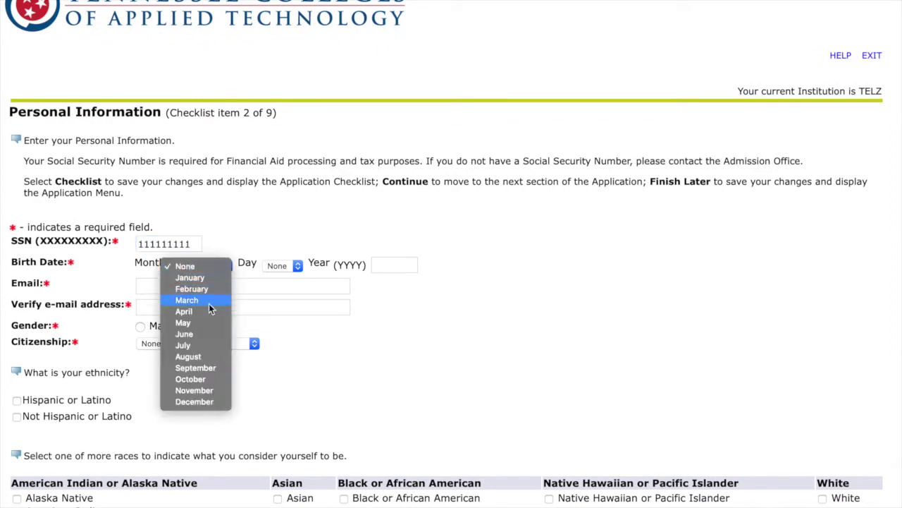
click(209, 302)
click(241, 287)
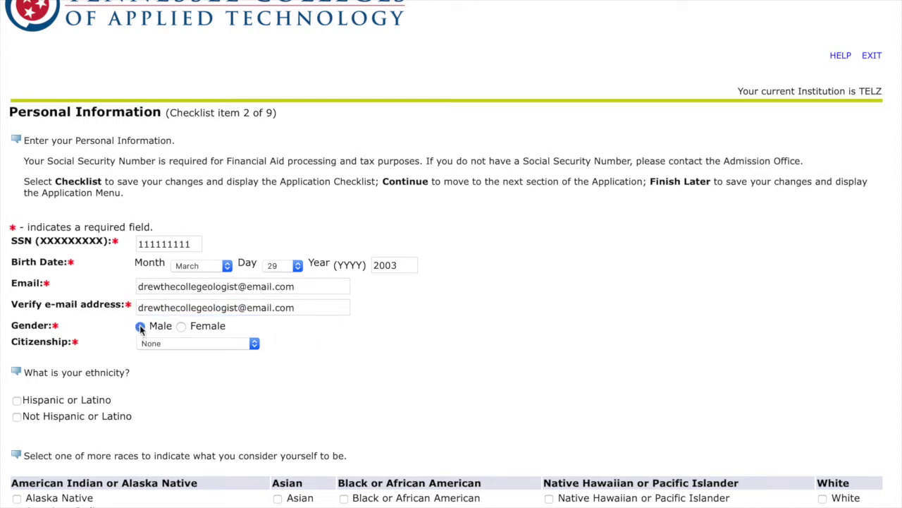
Set Male, U.S. Citizen or National, Not Hispanic, White, No to all four questions, and continue.
click(140, 327)
click(158, 344)
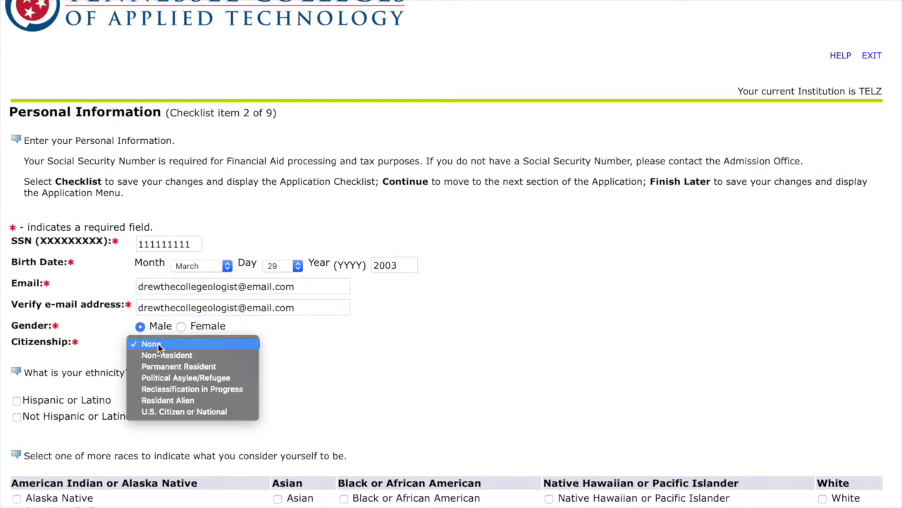
click(188, 411)
scroll(212, 444, down, 3)
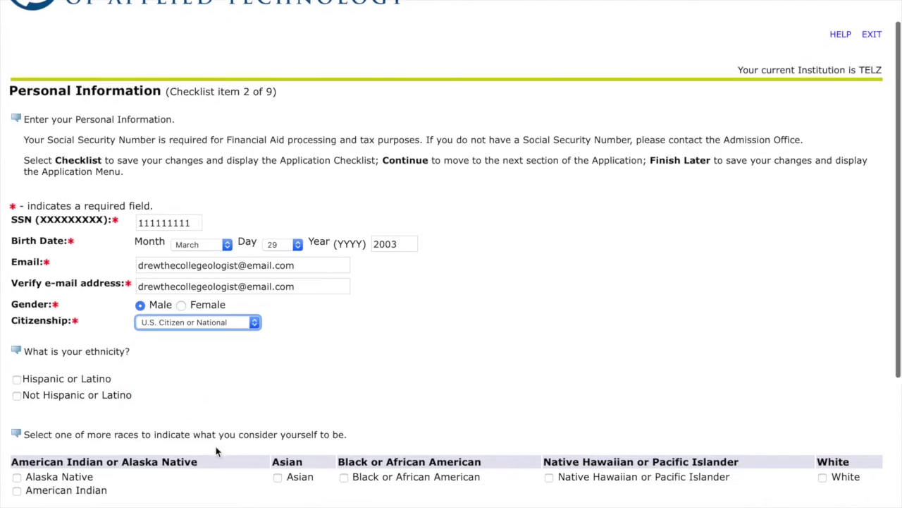
scroll(217, 451, down, 1)
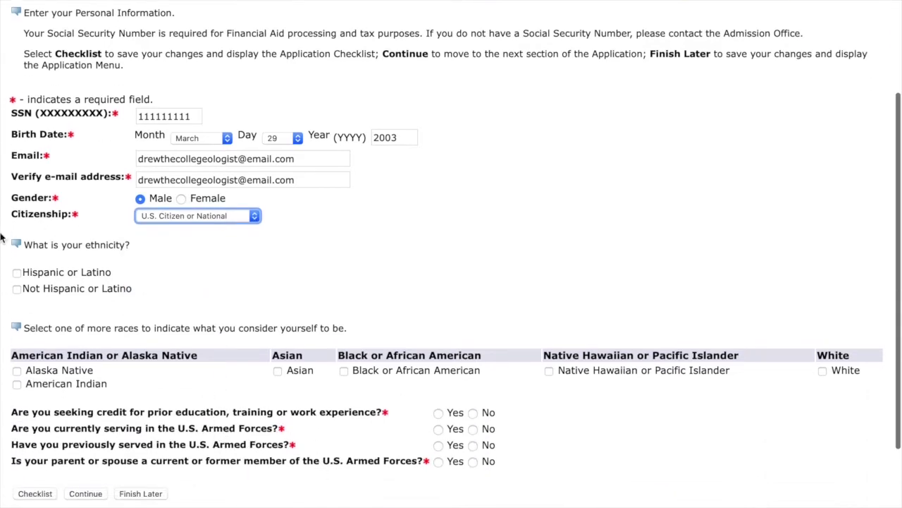
click(16, 289)
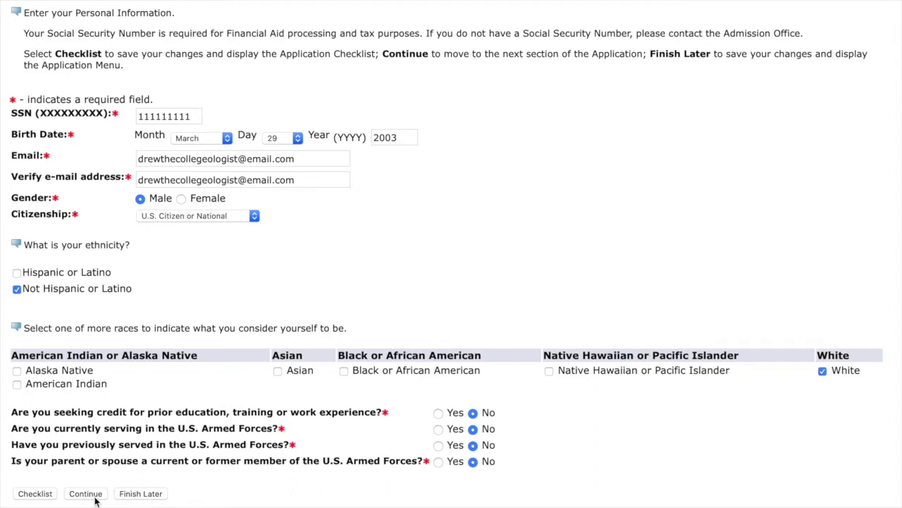
click(85, 494)
Enter the street, city, Tennessee state, zip code, TN-Sullivan county and phone number.
click(455, 265)
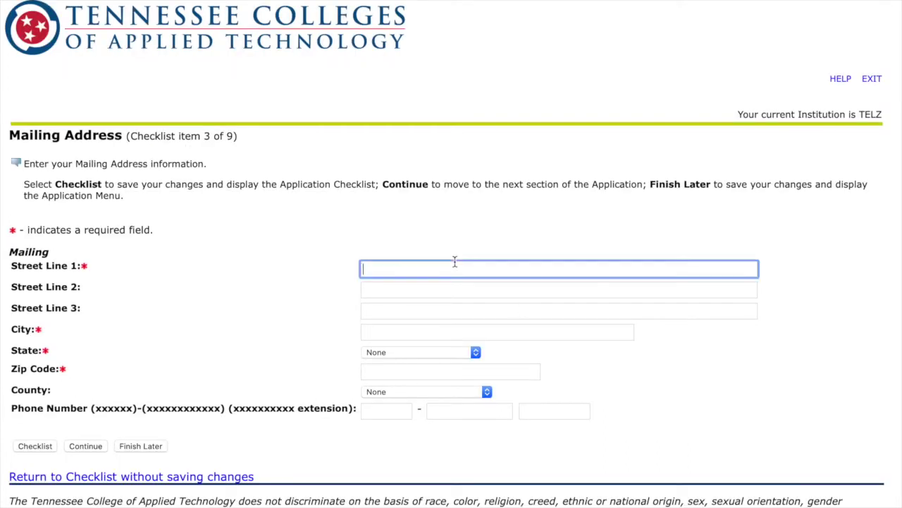
text(123)
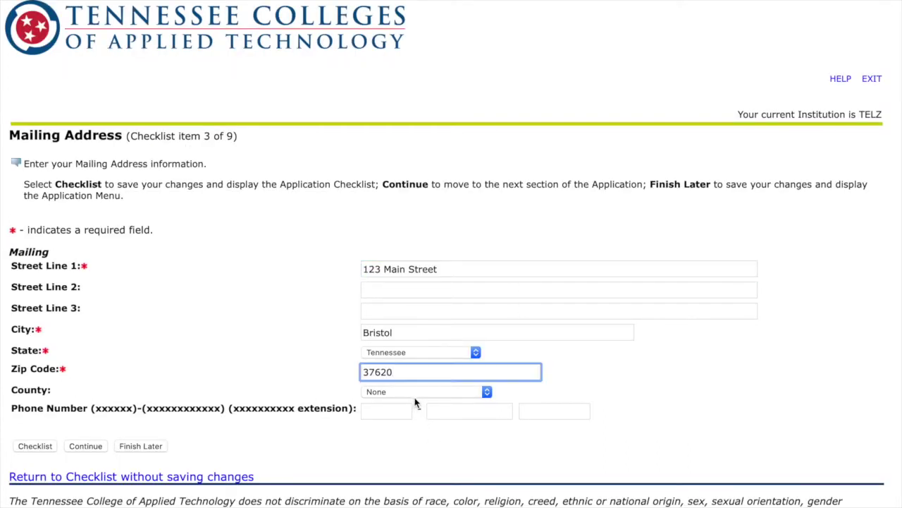
click(414, 392)
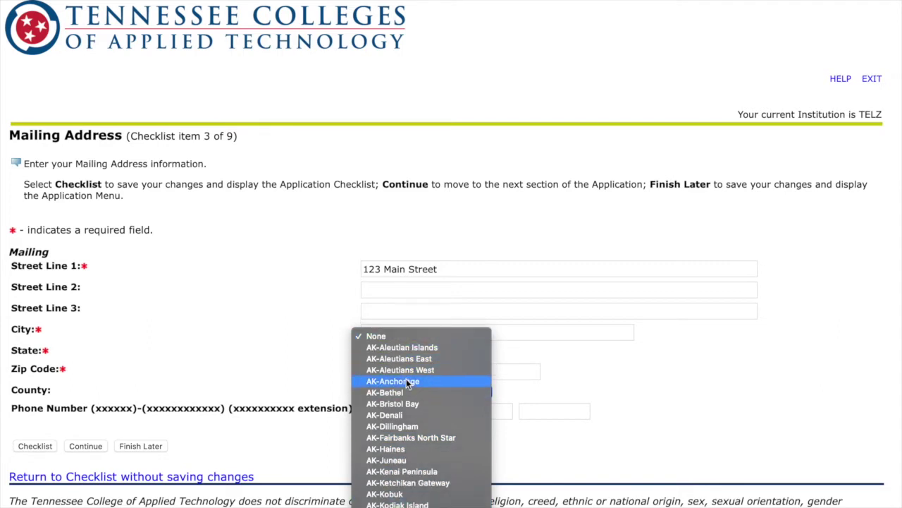
scroll(406, 379, down, 20)
scroll(406, 384, up, 20)
scroll(406, 390, up, 20)
scroll(407, 389, up, 20)
scroll(397, 383, up, 20)
key(Escape)
key(Tab)
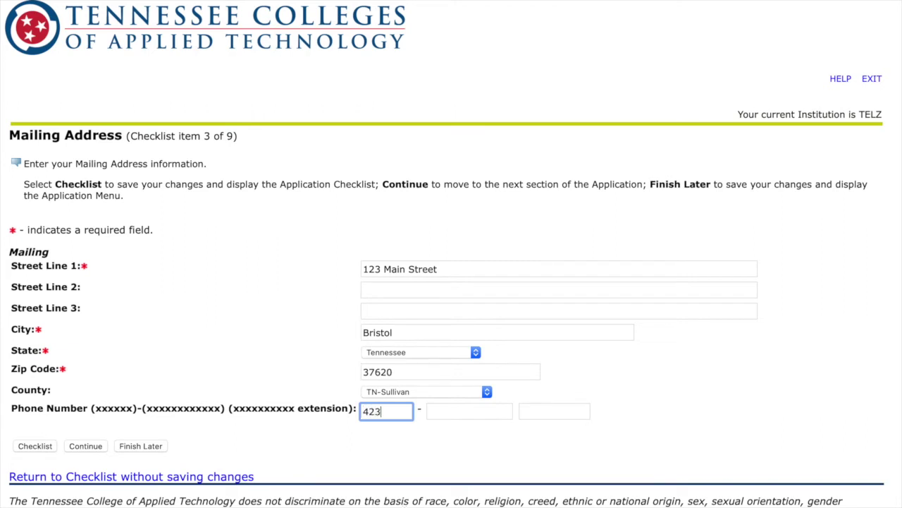
click(454, 413)
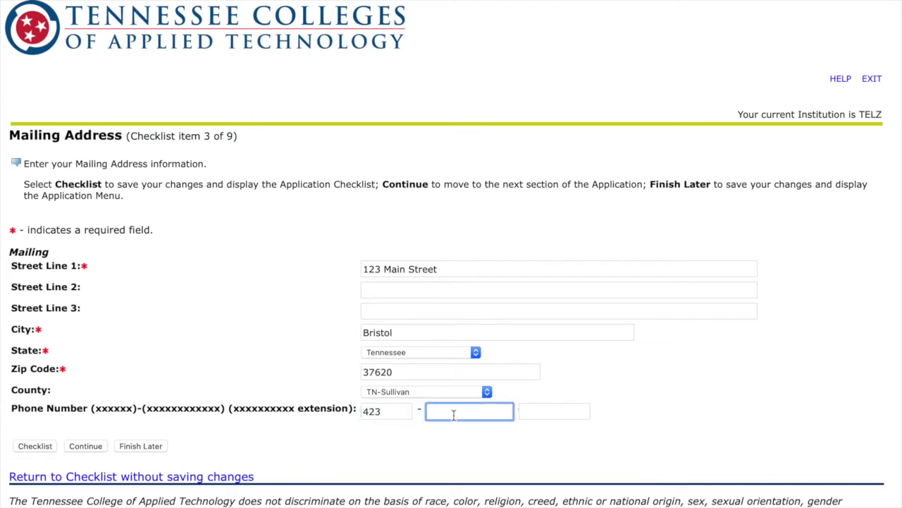
Save the completed mailing address and phone, advancing to Permanent Address.
click(85, 447)
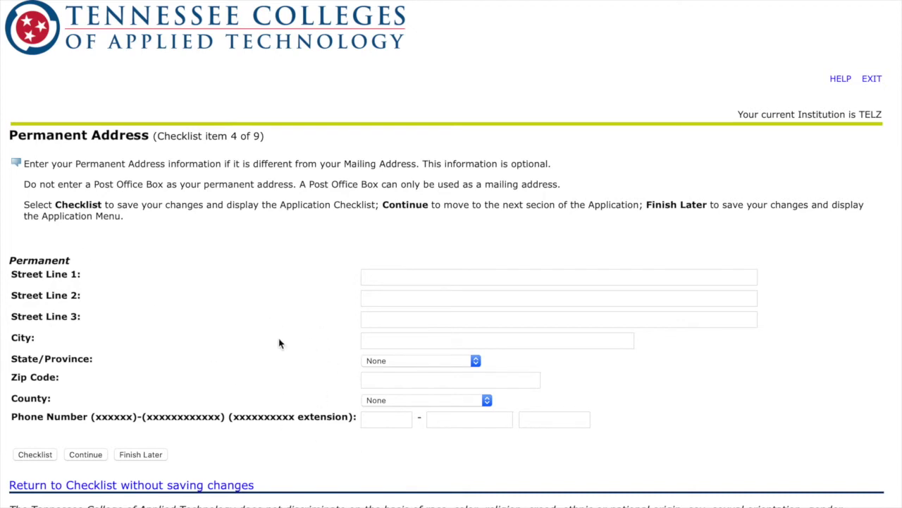
click(90, 457)
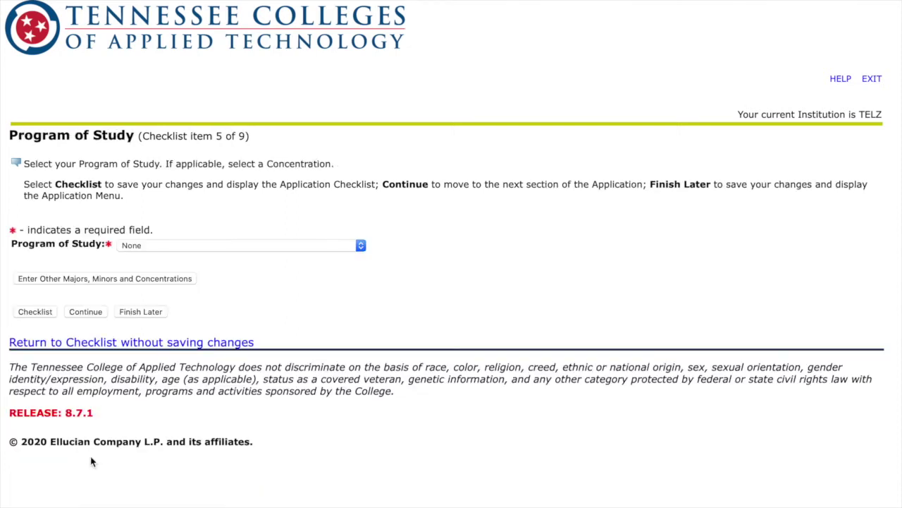
click(267, 247)
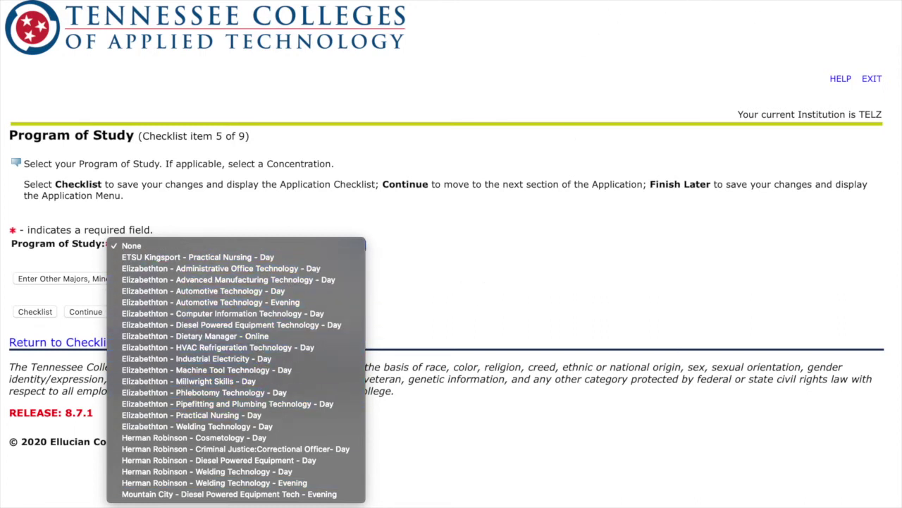
key(Escape)
Review the HVAC program page on the TCAT Elizabethton site in a new tab, then return to Program of Study.
key(super+t)
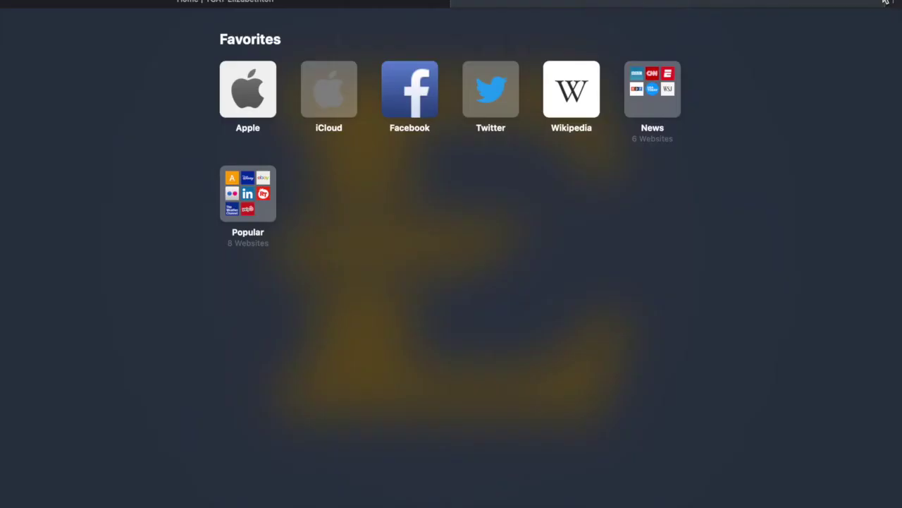
key(Return)
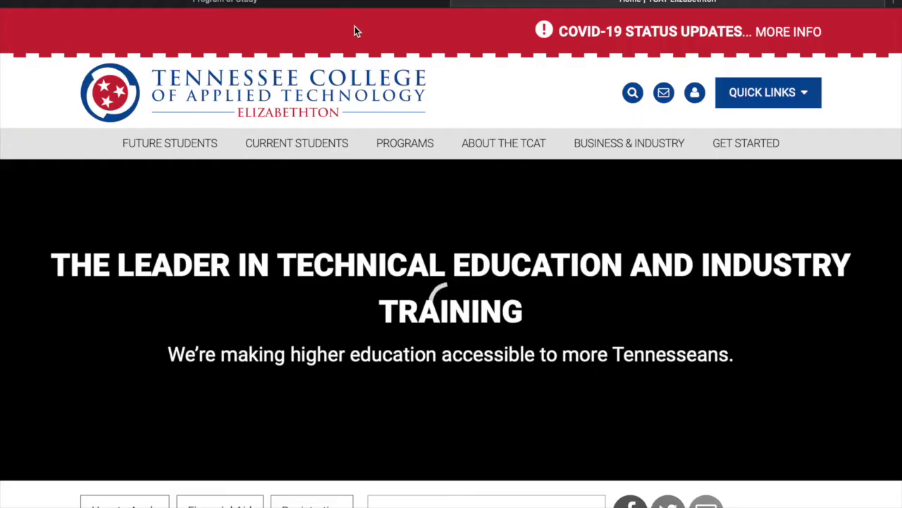
click(396, 143)
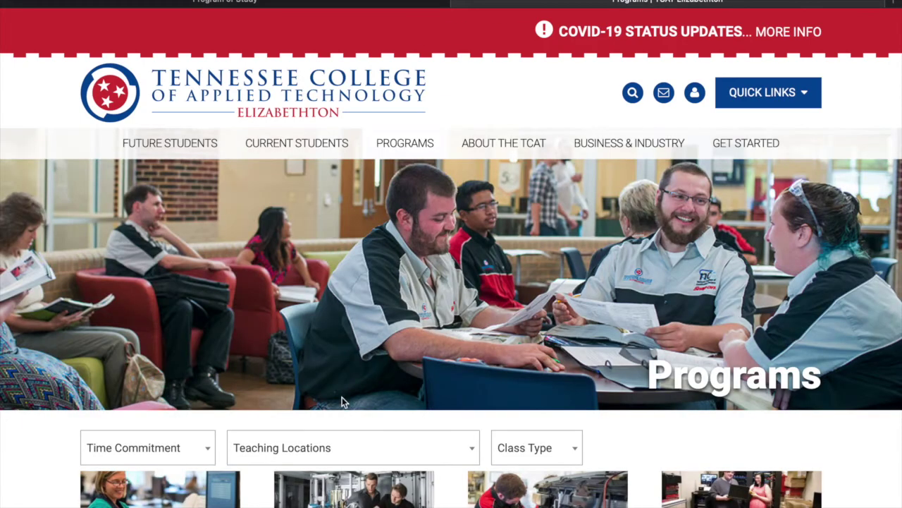
scroll(343, 398, down, 5)
scroll(343, 402, down, 5)
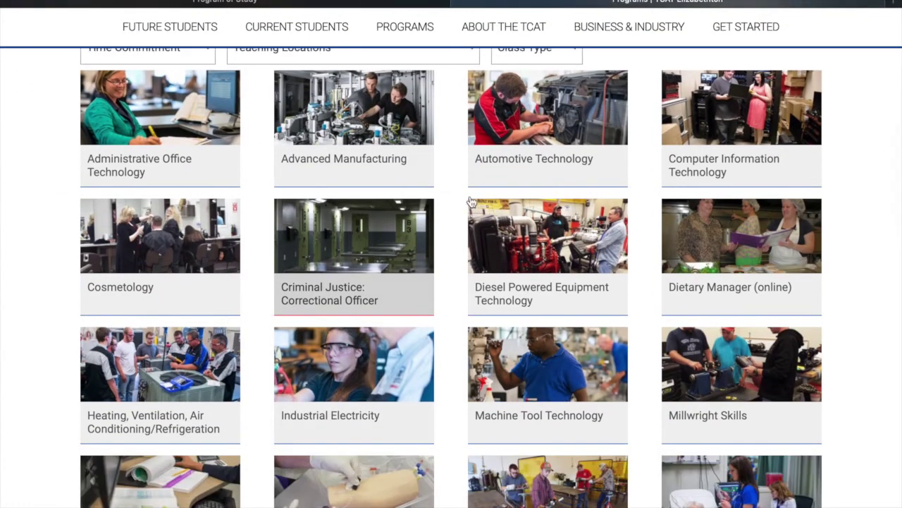
scroll(498, 359, down, 2)
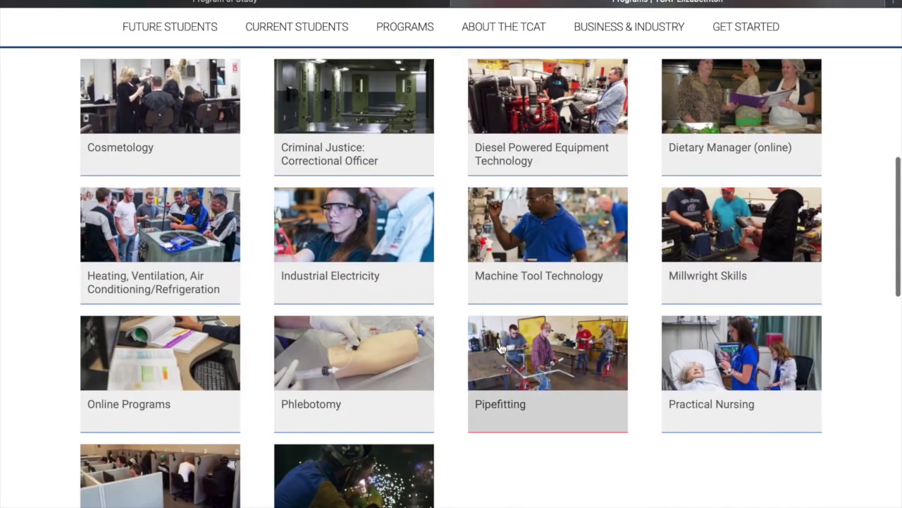
click(220, 297)
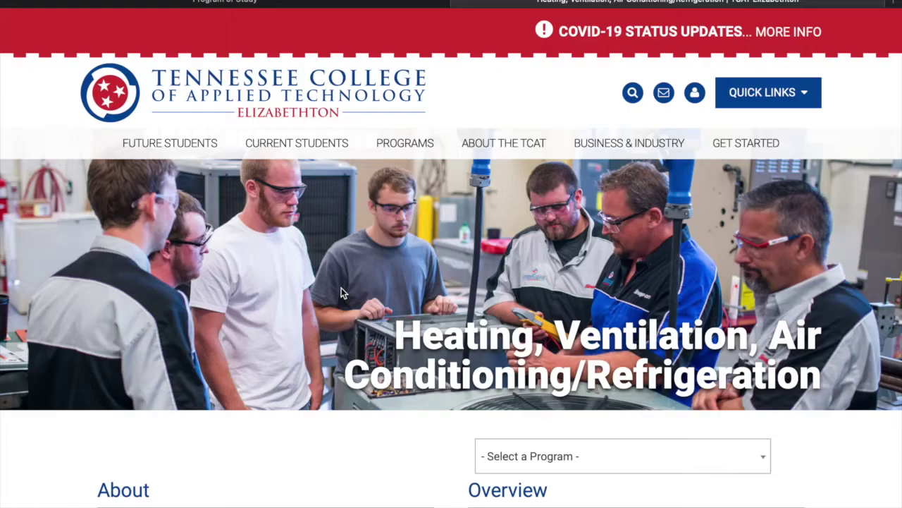
scroll(384, 354, down, 3)
scroll(384, 355, down, 3)
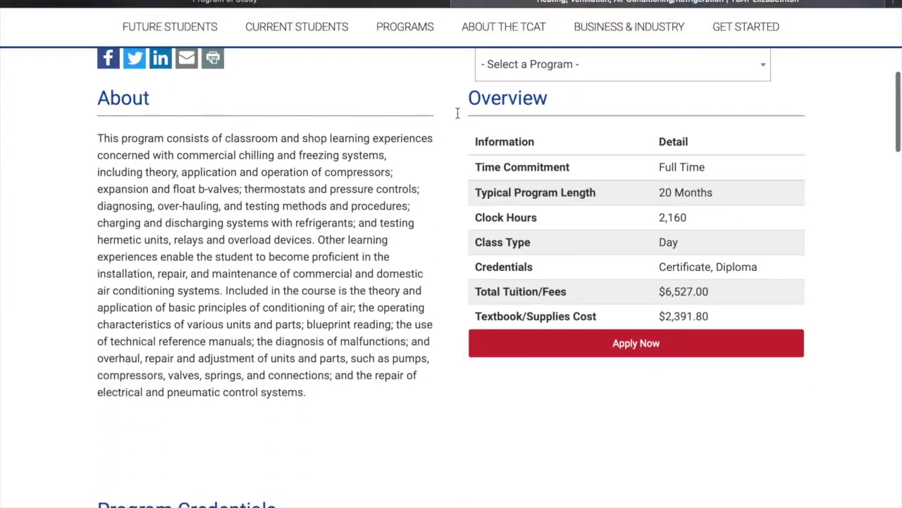
click(249, 3)
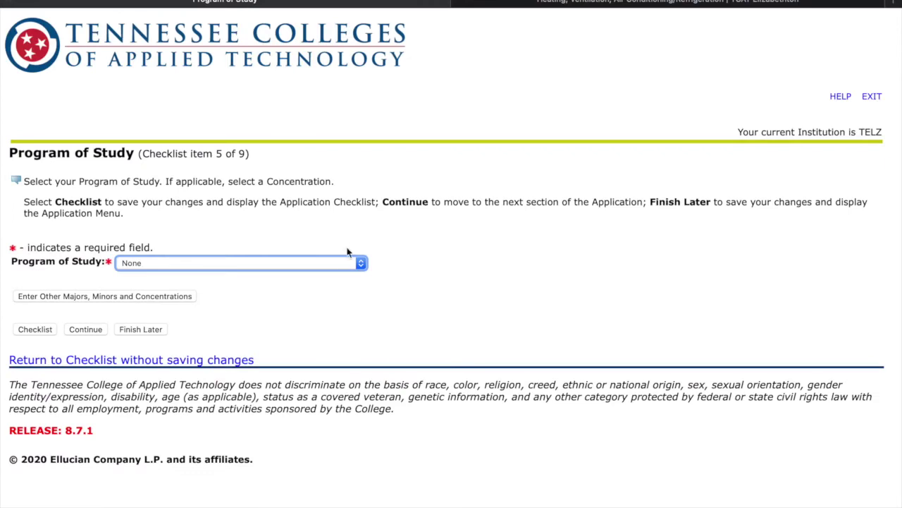
Select Elizabethton - Automotive Technology - Day as the program and continue to Prior College.
click(344, 264)
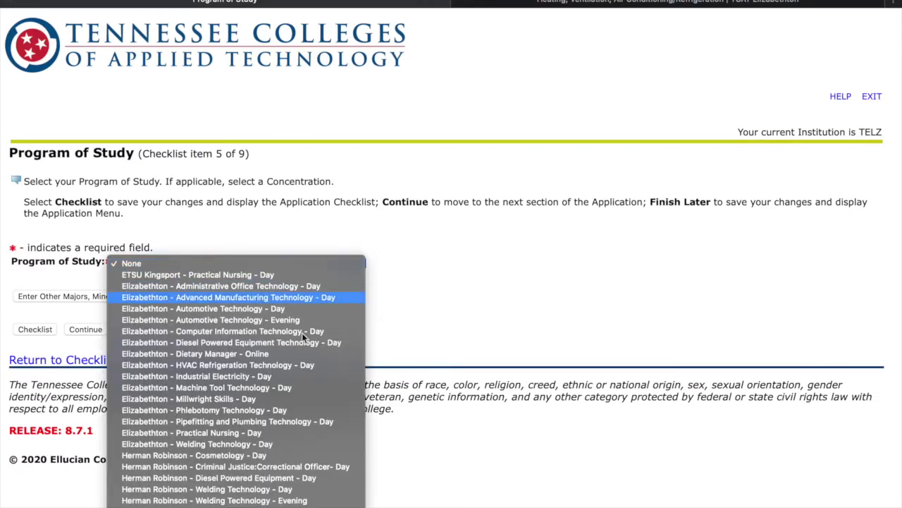
click(240, 309)
click(95, 331)
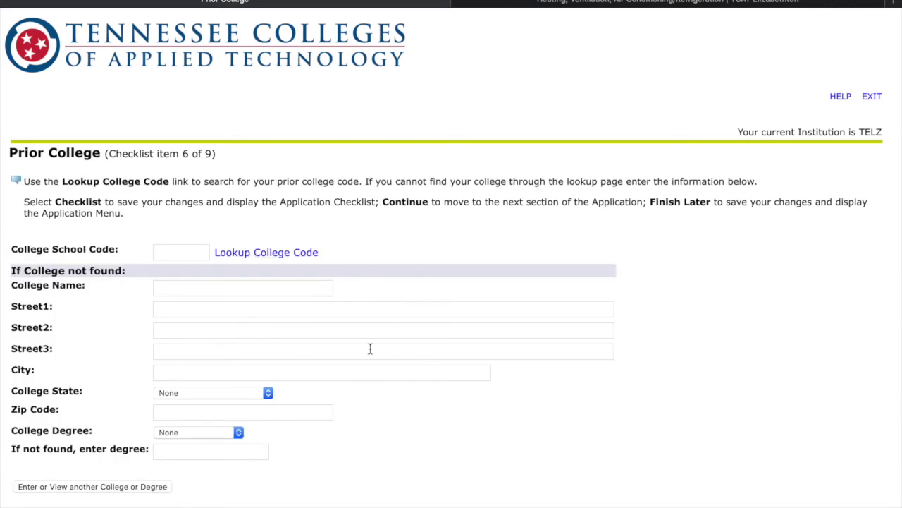
scroll(282, 381, down, 4)
Skip Prior College and submit 111111 as the High School Code.
click(92, 392)
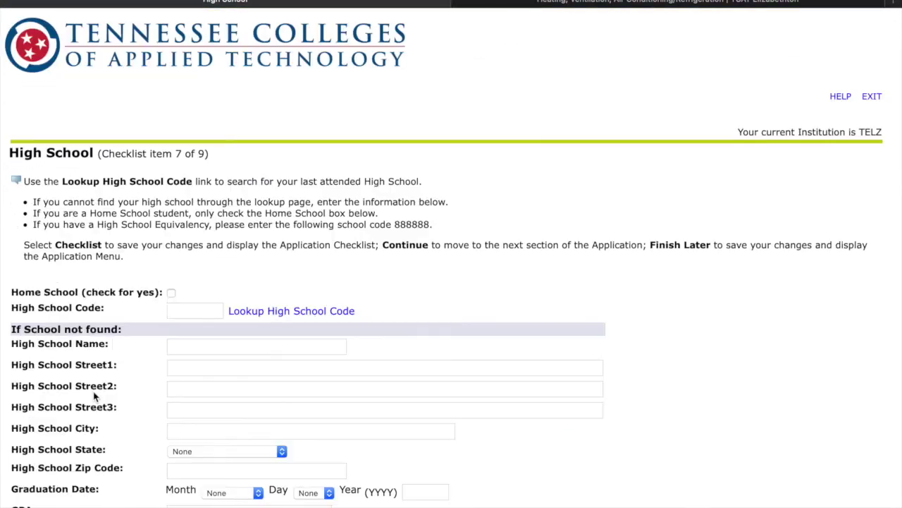
scroll(94, 397, down, 2)
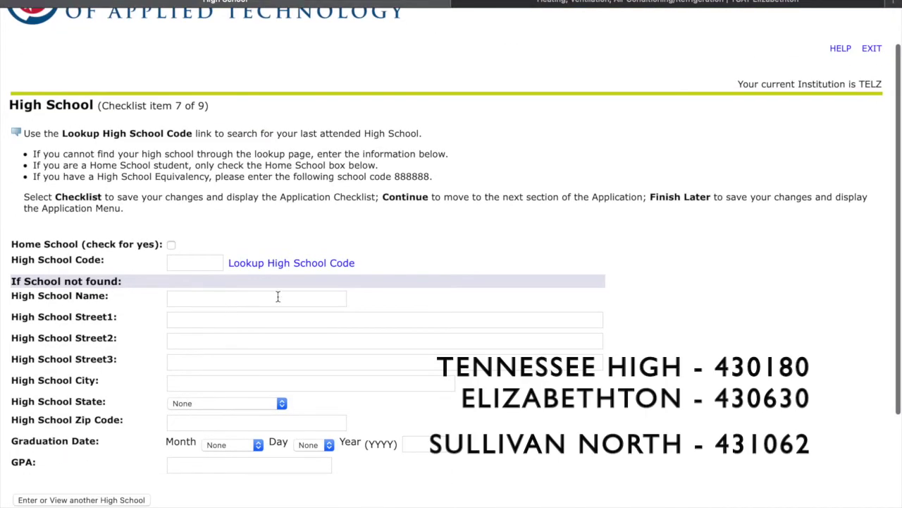
click(302, 266)
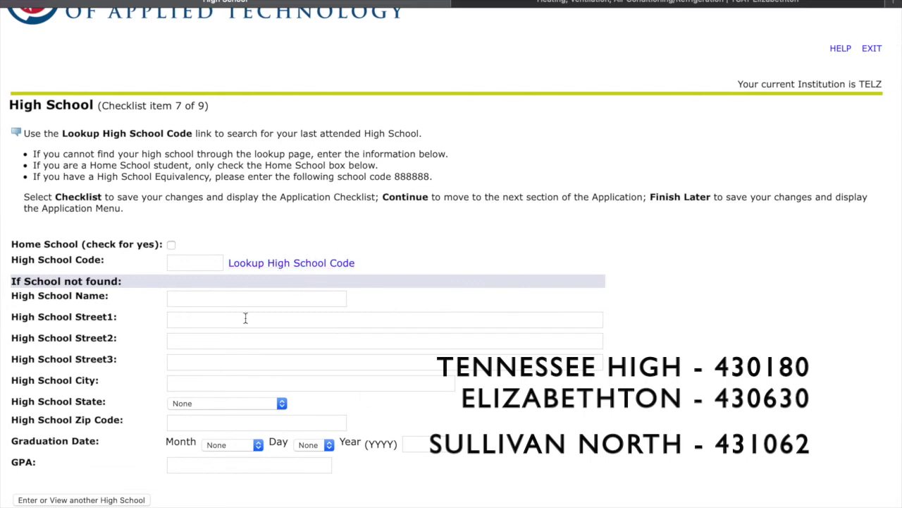
click(203, 264)
text(111111)
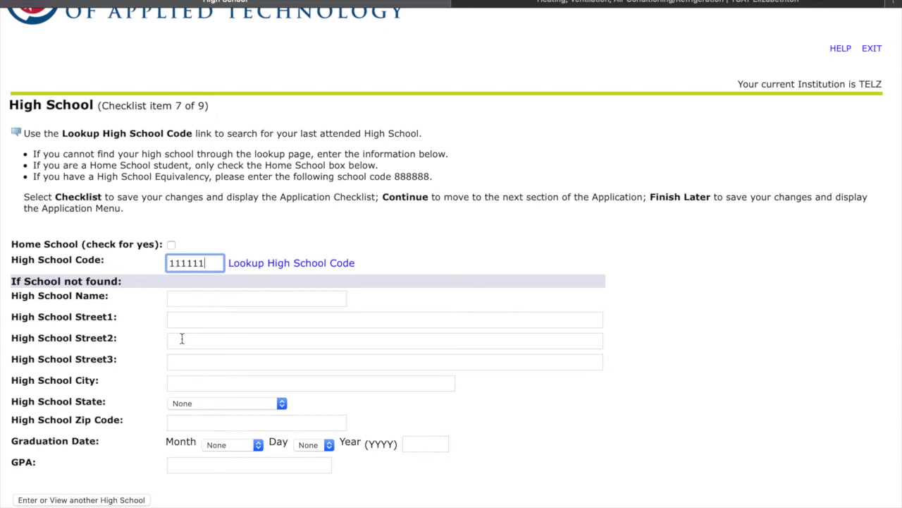
scroll(181, 336, down, 2)
click(86, 474)
Answer option A to the Hepatitis B and MMR/Varicella immunization questions, then continue.
click(95, 496)
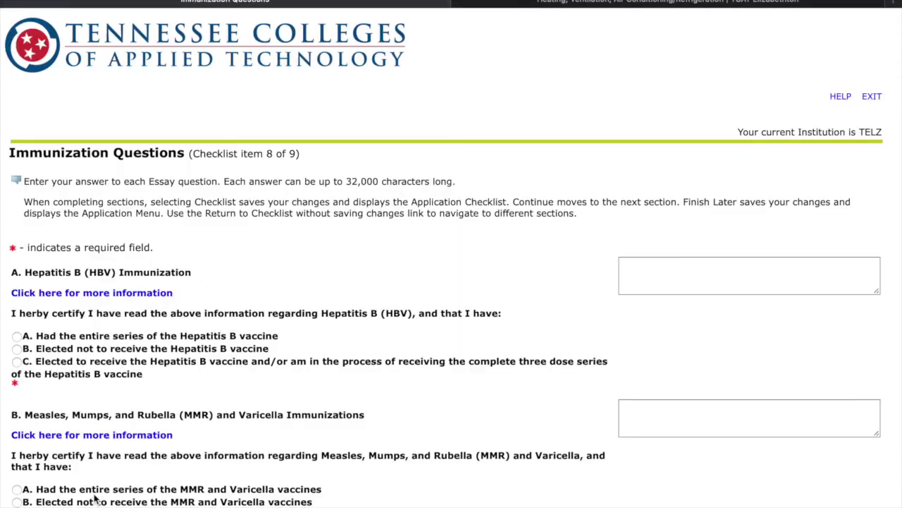
scroll(346, 385, down, 3)
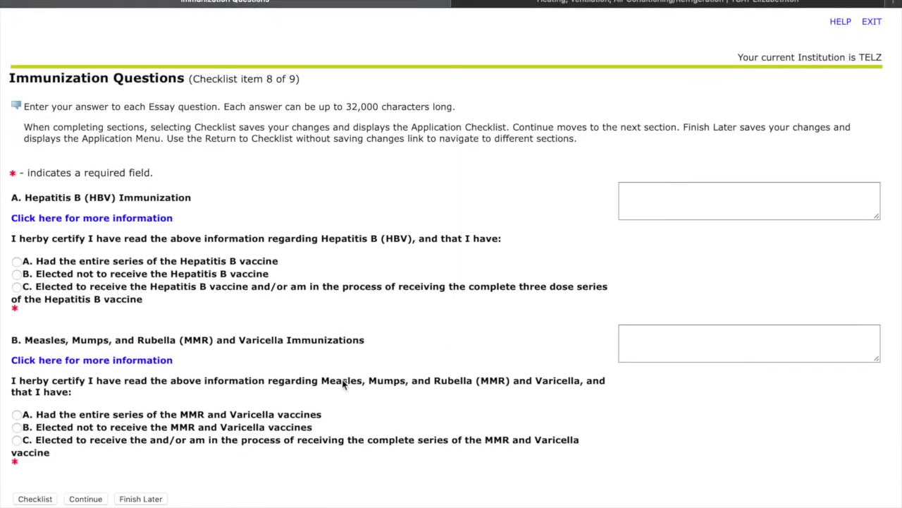
click(16, 262)
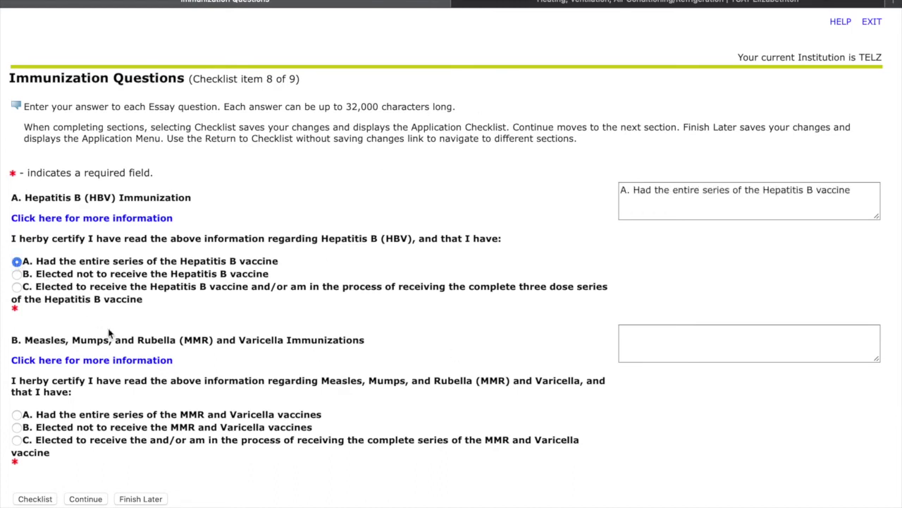
click(16, 416)
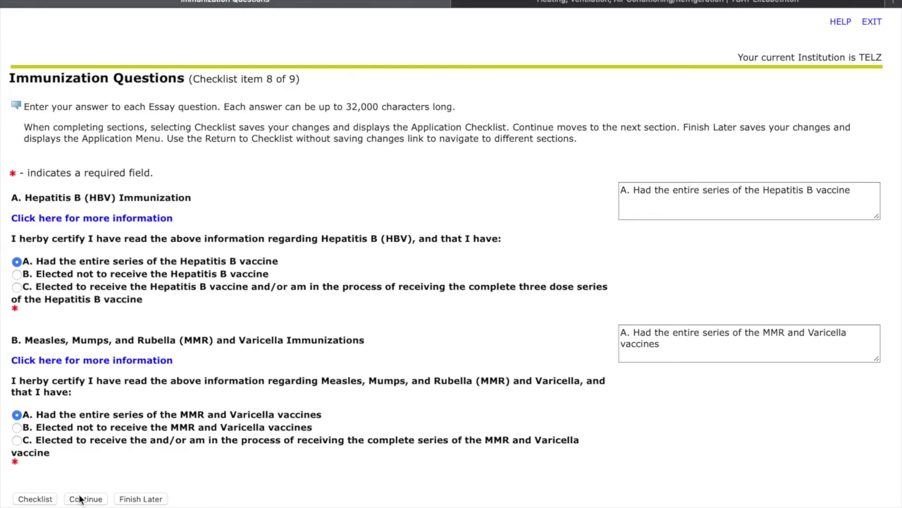
click(80, 500)
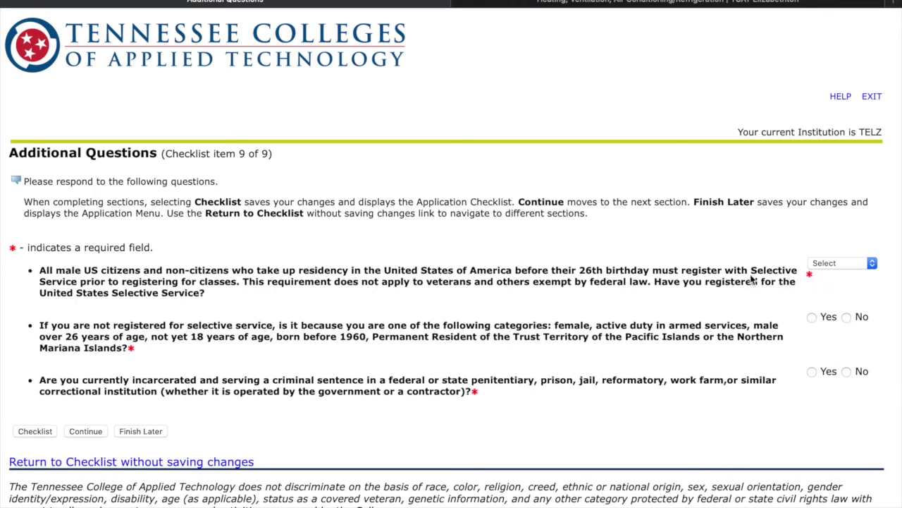
Answer No to the Selective Service, exemption category and incarceration questions, then continue.
click(826, 263)
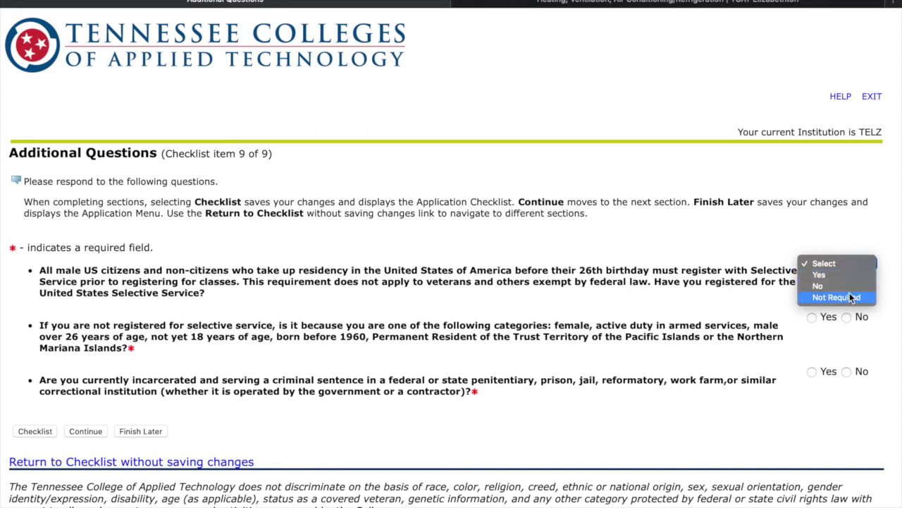
click(825, 286)
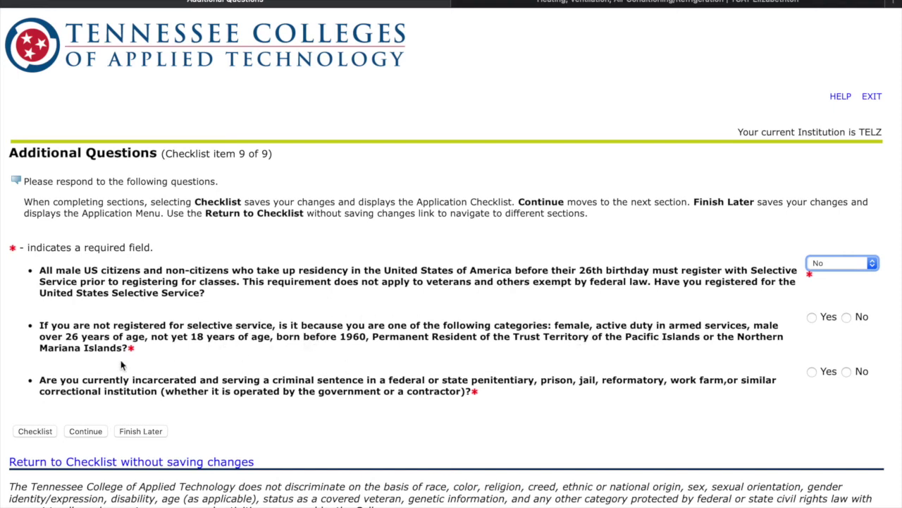
click(847, 318)
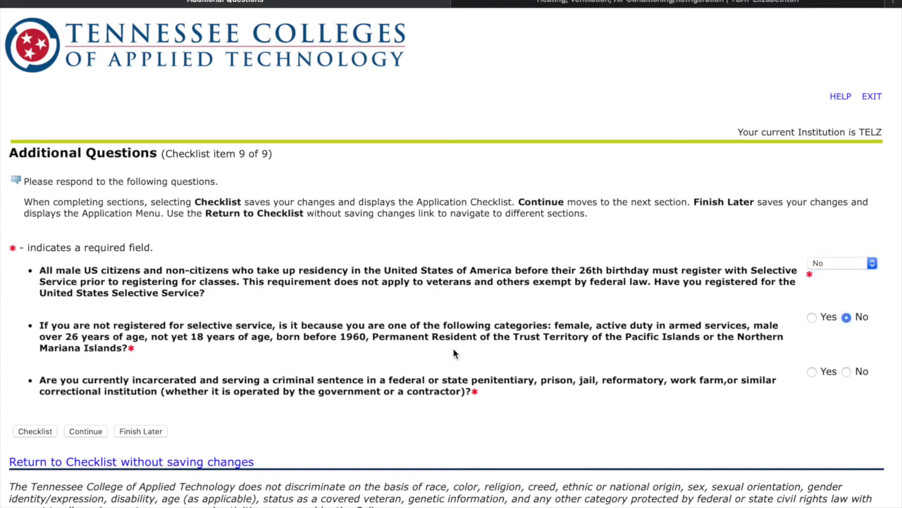
click(847, 372)
click(76, 432)
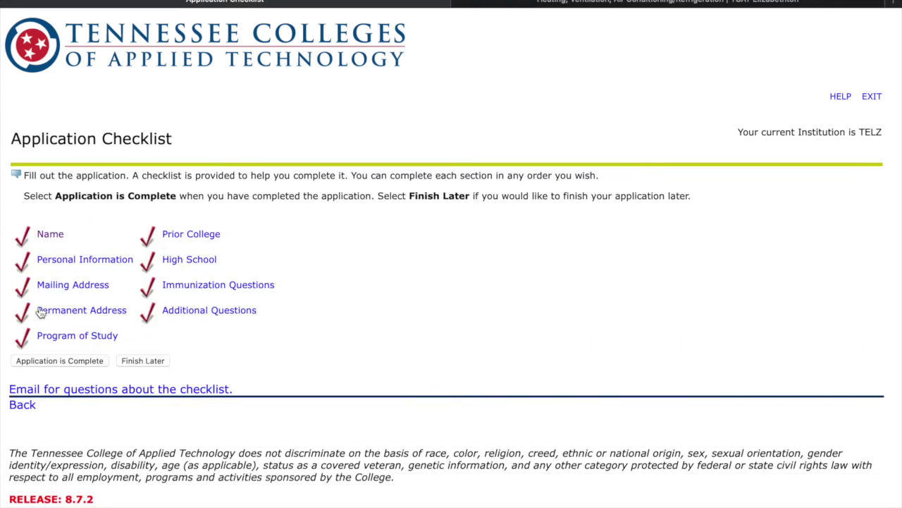
Mark the application complete and agree to the certification terms to submit it.
click(82, 361)
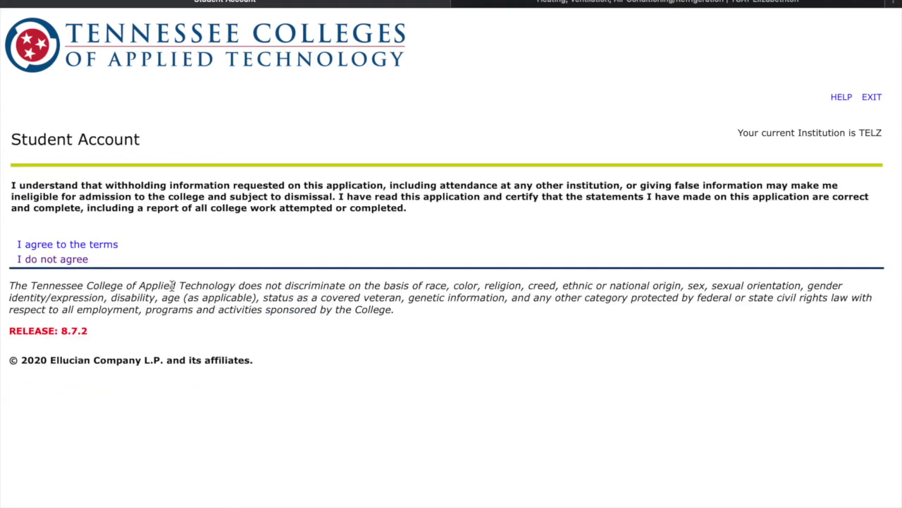
click(74, 244)
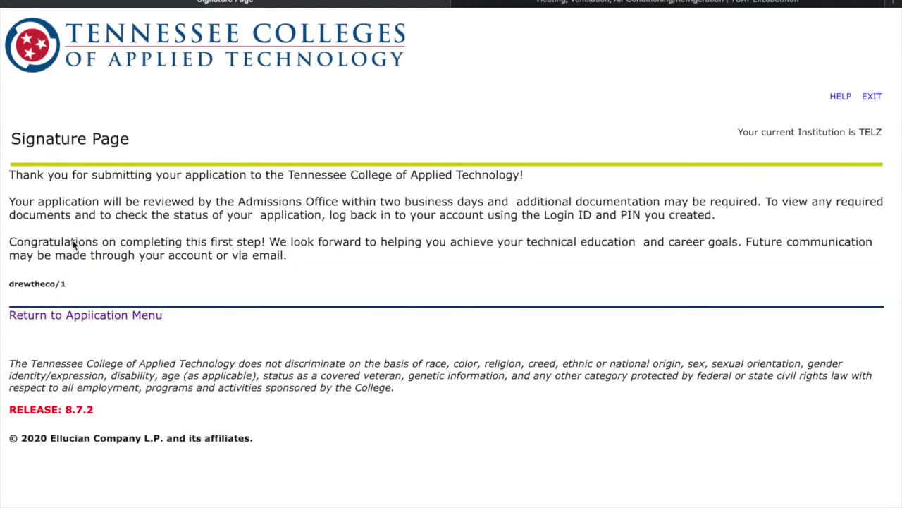